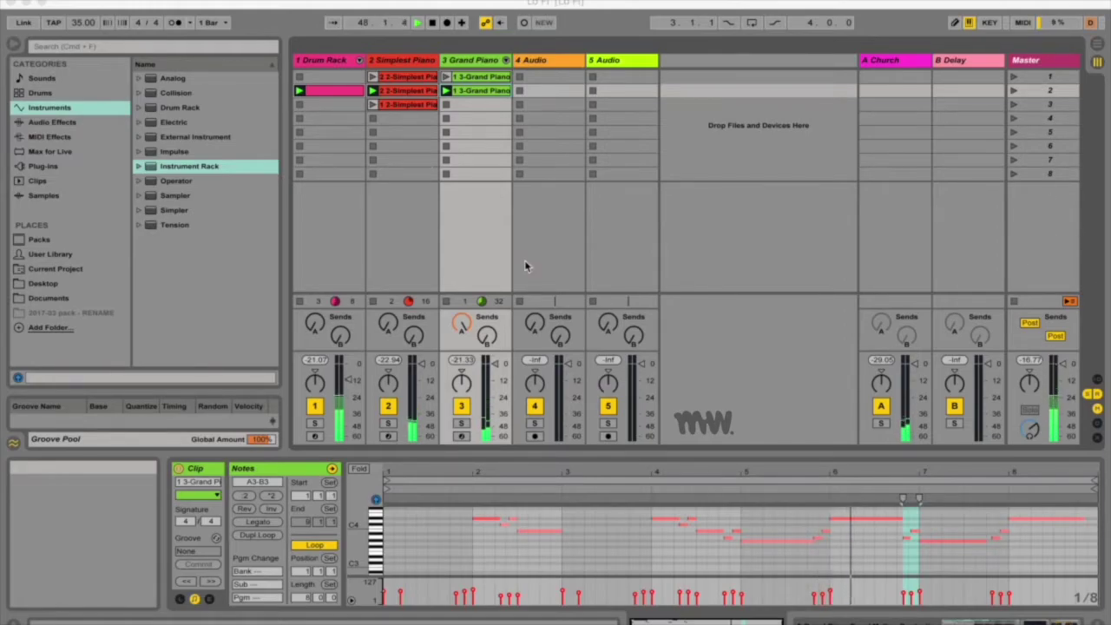
- Drag EQ Three from the Audio Effects list onto the Master track
{"action": "left_click", "coordinate": [54, 125]}
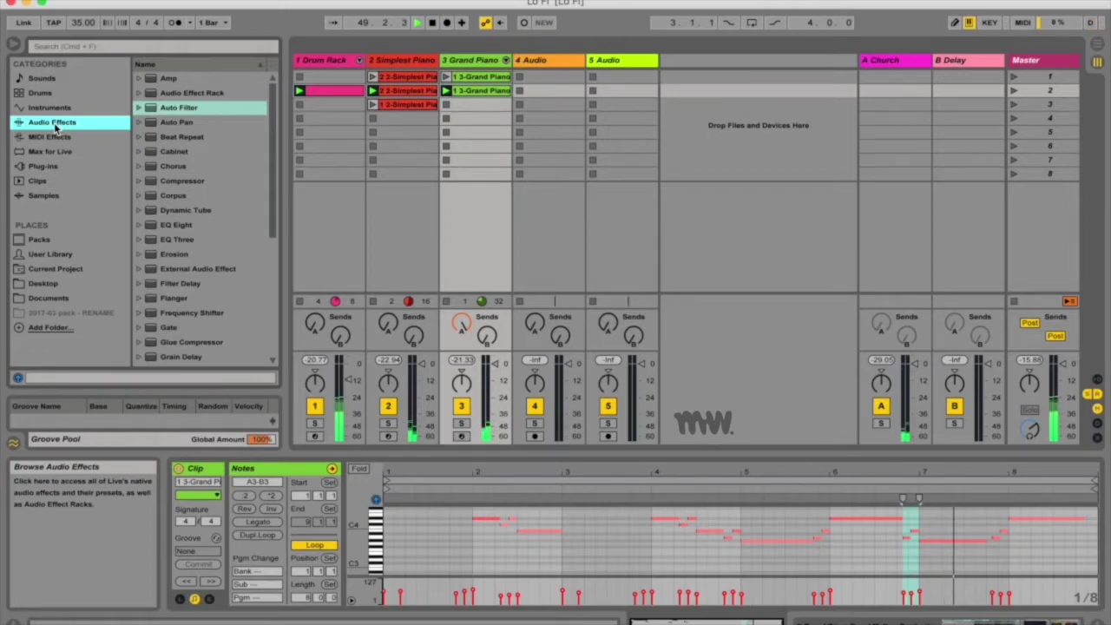
{"action": "left_click_drag", "start_coordinate": [200, 240], "coordinate": [230, 248]}
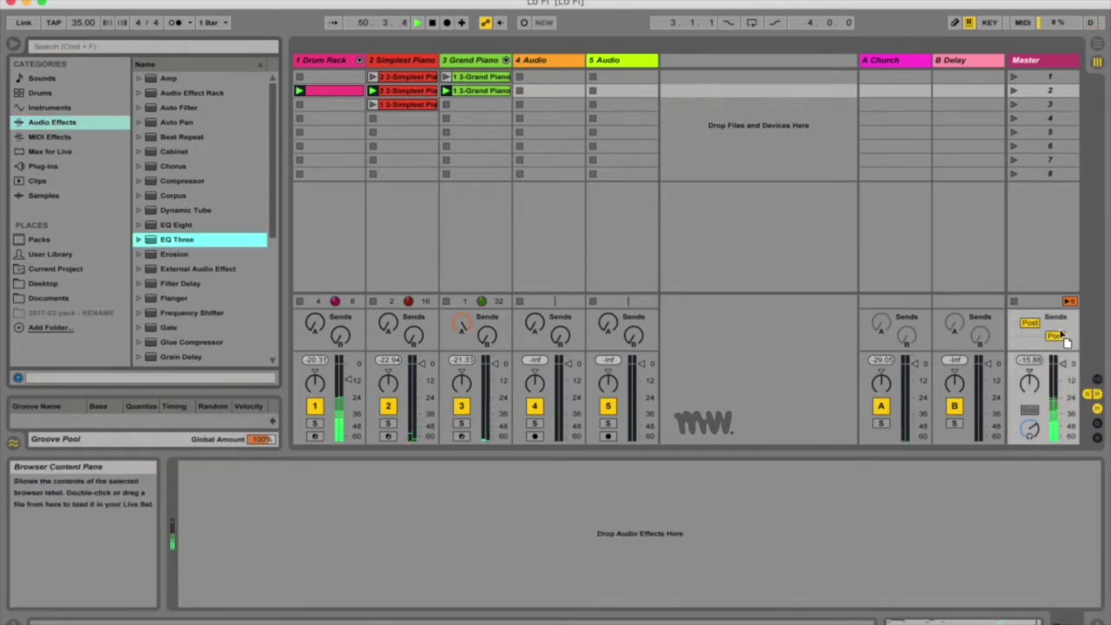
{"action": "left_click_drag", "start_coordinate": [1063, 339], "coordinate": [1059, 335]}
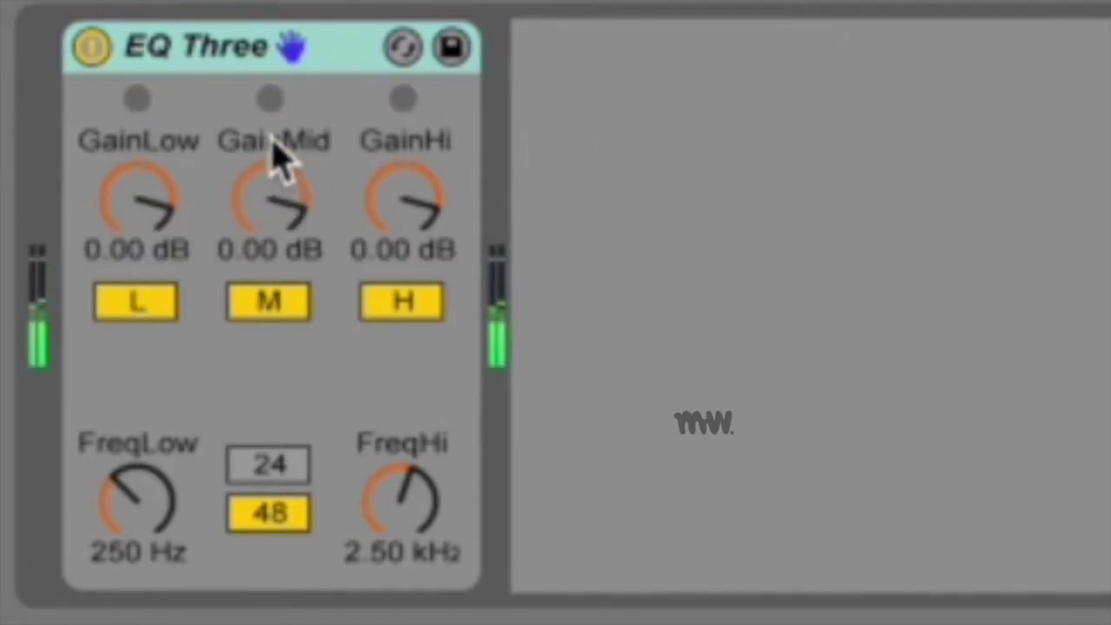
- Compare EQ Three's 24 and 48 dB crossover slopes, finally leaving it at 24
{"action": "left_click", "coordinate": [155, 172]}
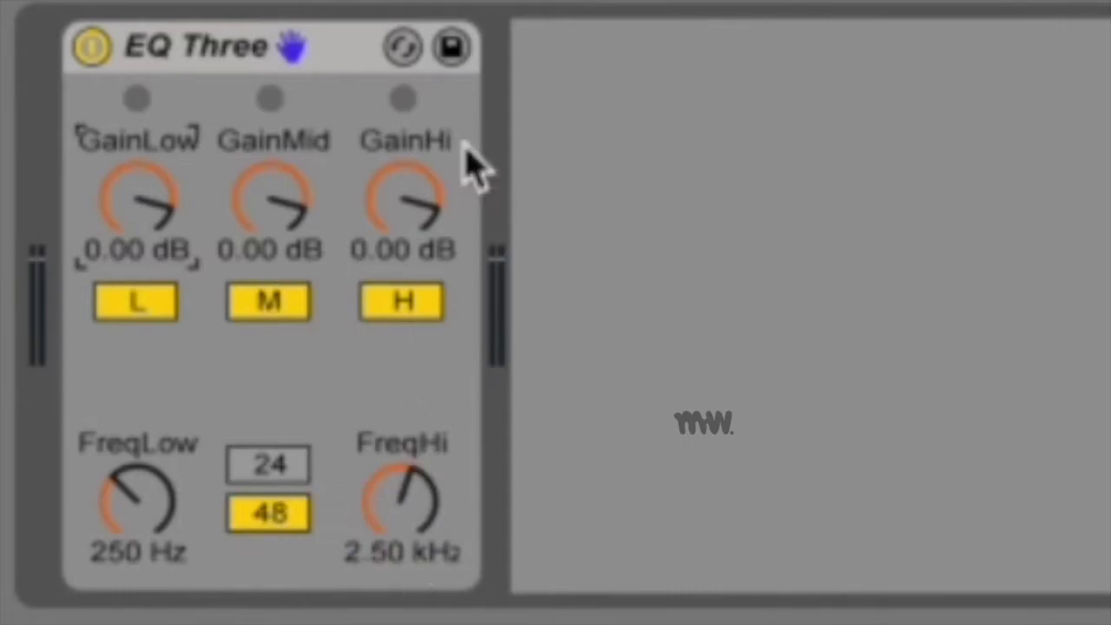
{"action": "left_click", "coordinate": [295, 473]}
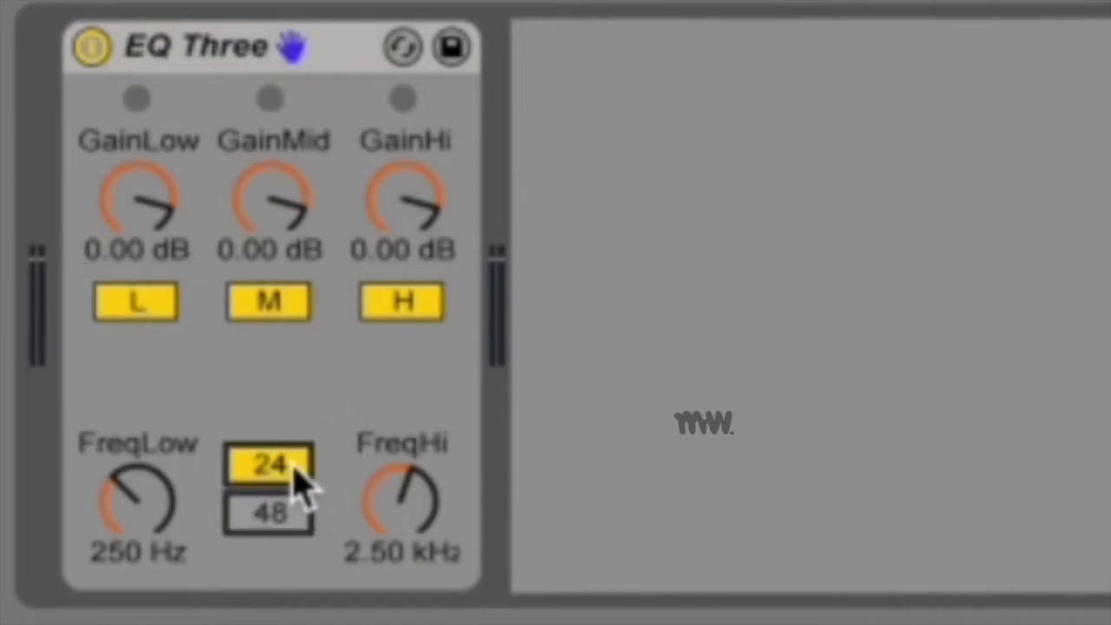
{"action": "left_click", "coordinate": [292, 516]}
{"action": "left_click", "coordinate": [292, 475]}
{"action": "left_click", "coordinate": [289, 519]}
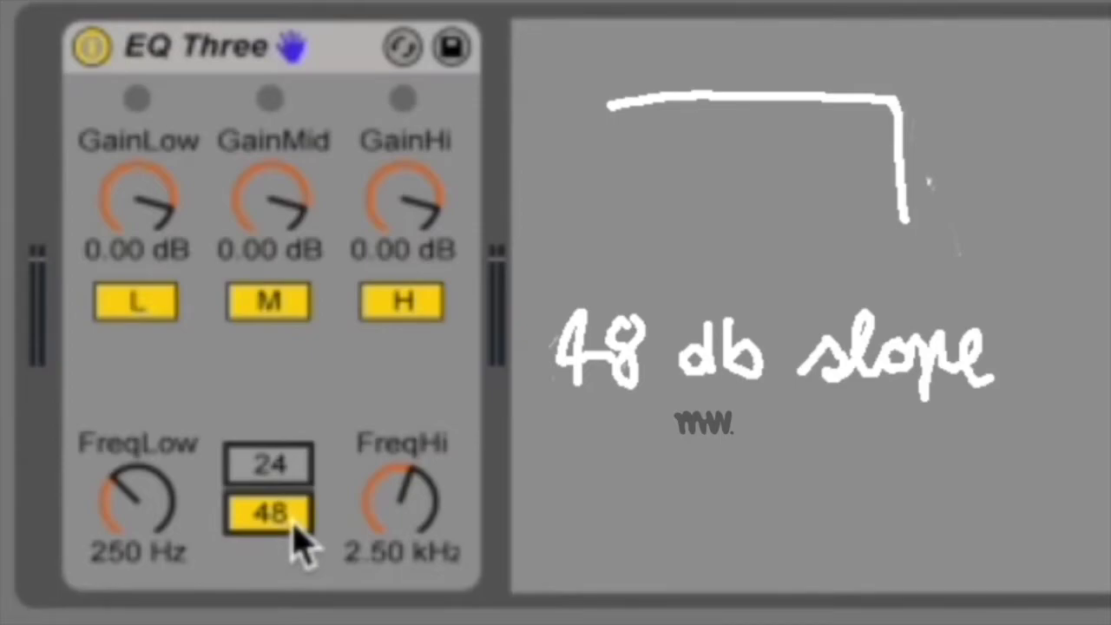
{"action": "left_click", "coordinate": [278, 478]}
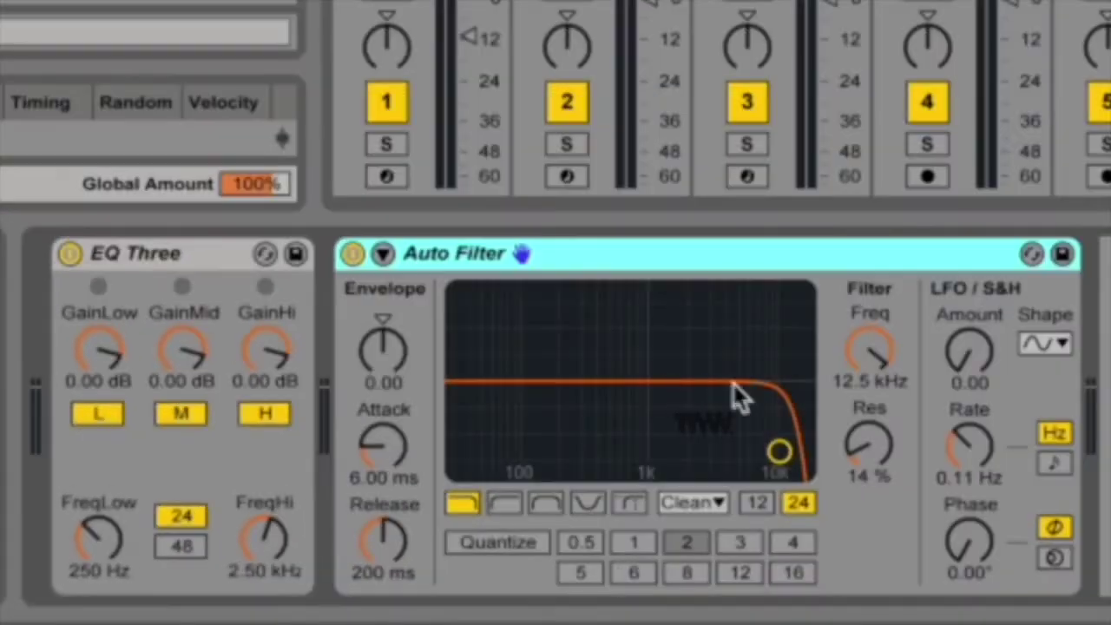
{"action": "left_click", "coordinate": [751, 506]}
{"action": "left_click", "coordinate": [792, 501]}
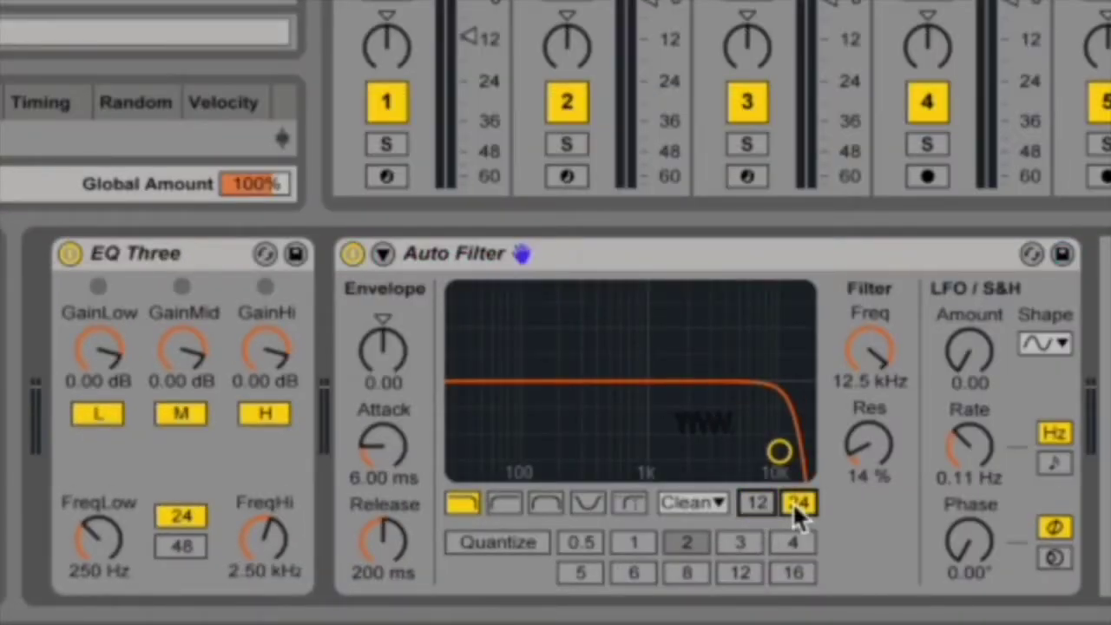
{"action": "left_click", "coordinate": [769, 503]}
{"action": "left_click", "coordinate": [798, 504]}
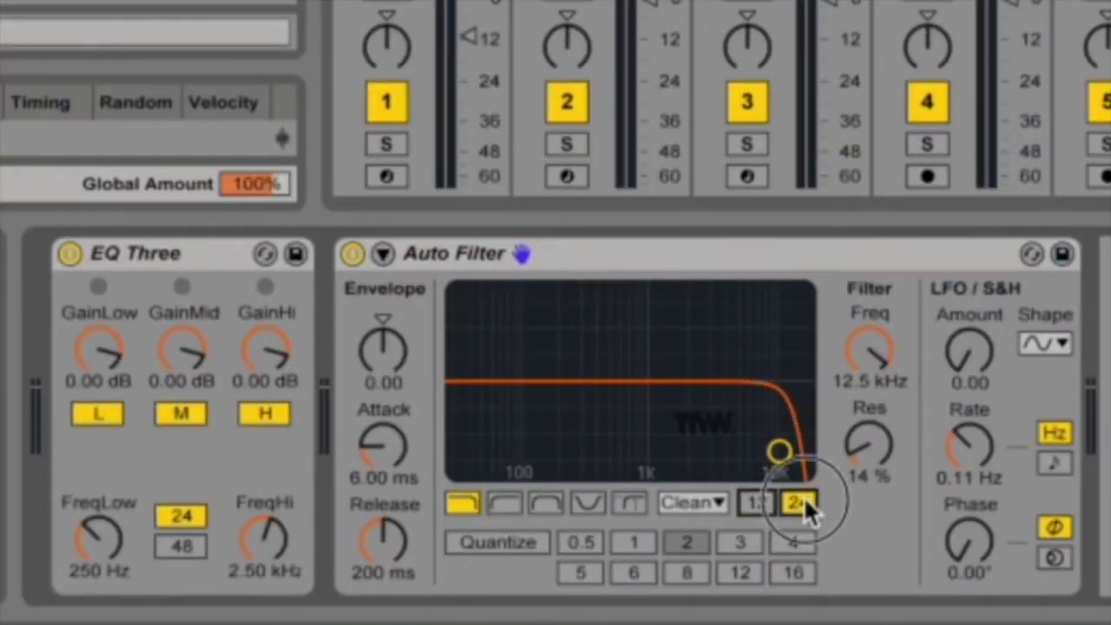
{"action": "left_click_drag", "start_coordinate": [779, 452], "coordinate": [699, 454]}
{"action": "left_click", "coordinate": [752, 506]}
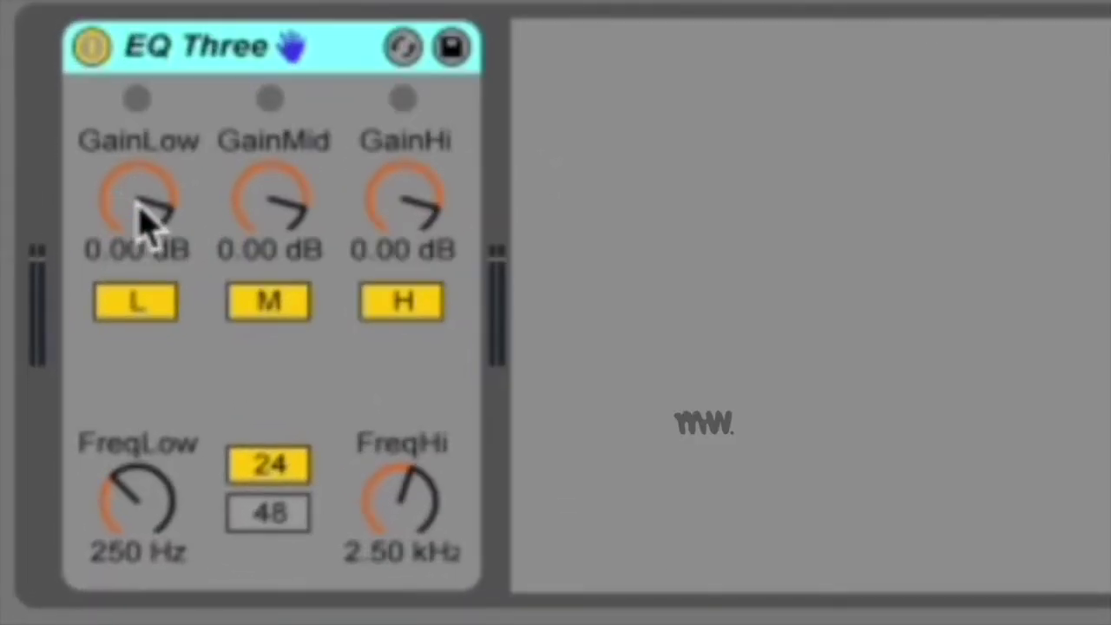
- Drag EQ Three to low 4.10 dB, mid -8.92 dB, high 4.41 dB, FreqHi 4.80 kHz
{"action": "mouse_move", "coordinate": [144, 223]}
{"action": "left_mouse_down"}
{"action": "mouse_move", "coordinate": [144, 247]}
{"action": "mouse_move", "coordinate": [144, 200]}
{"action": "mouse_move", "coordinate": [149, 211]}
{"action": "left_mouse_up"}
{"action": "left_click_drag", "start_coordinate": [271, 200], "coordinate": [271, 233]}
{"action": "left_click_drag", "start_coordinate": [404, 198], "coordinate": [404, 172]}
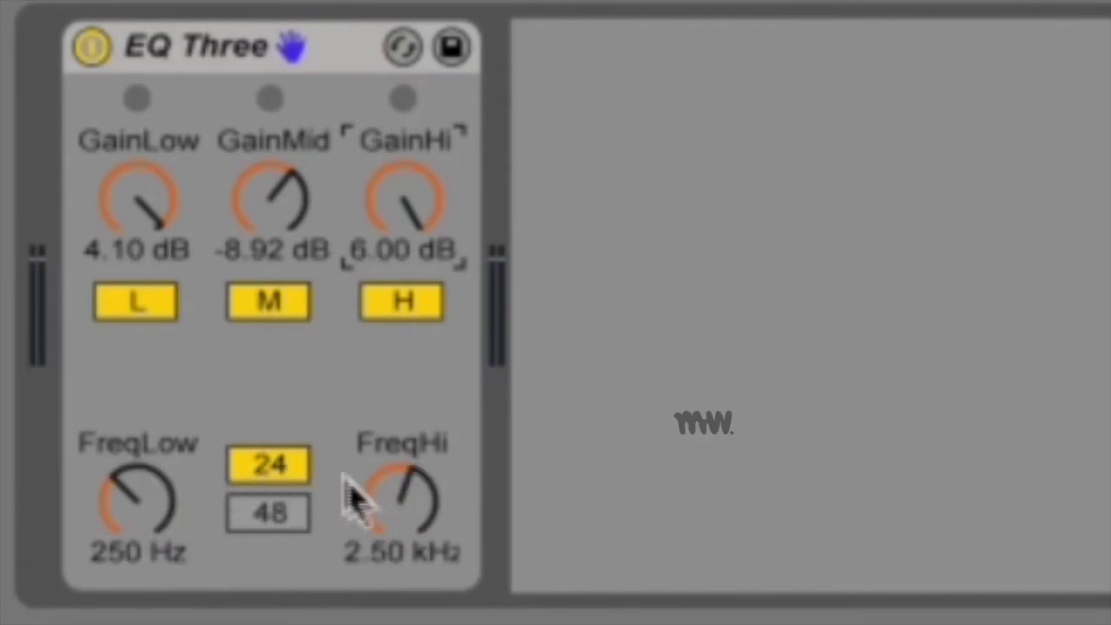
{"action": "left_click_drag", "start_coordinate": [398, 519], "coordinate": [409, 206]}
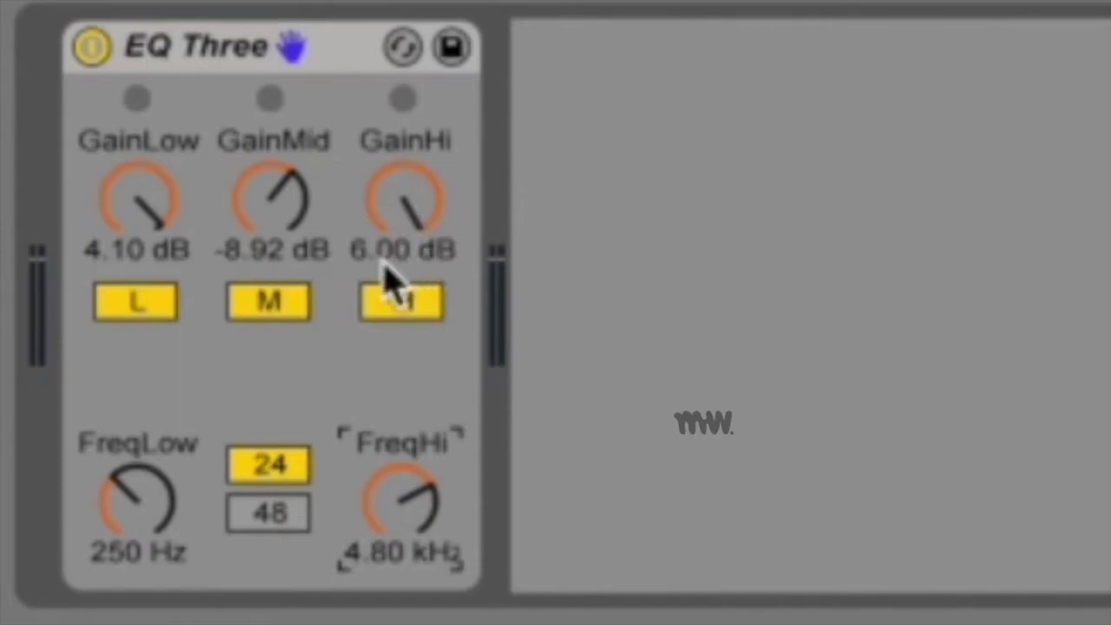
{"action": "left_click_drag", "start_coordinate": [431, 195], "coordinate": [409, 211]}
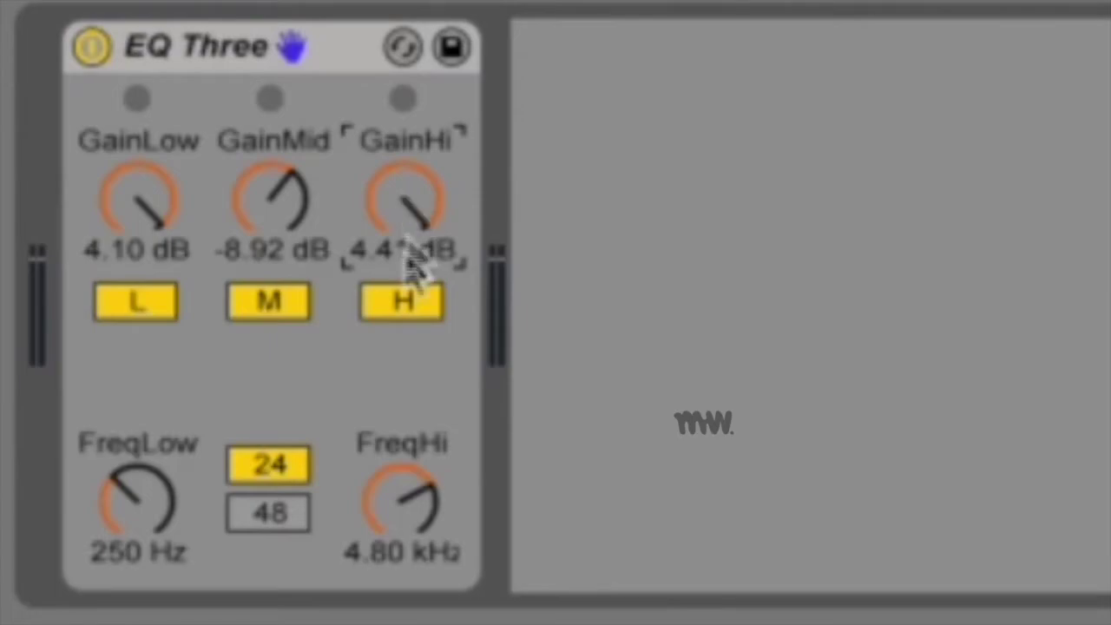
- Toggle the H, M and L bands off and back on, then leave the mid band off
{"action": "left_click", "coordinate": [401, 306]}
{"action": "left_click", "coordinate": [269, 306]}
{"action": "left_click", "coordinate": [161, 308]}
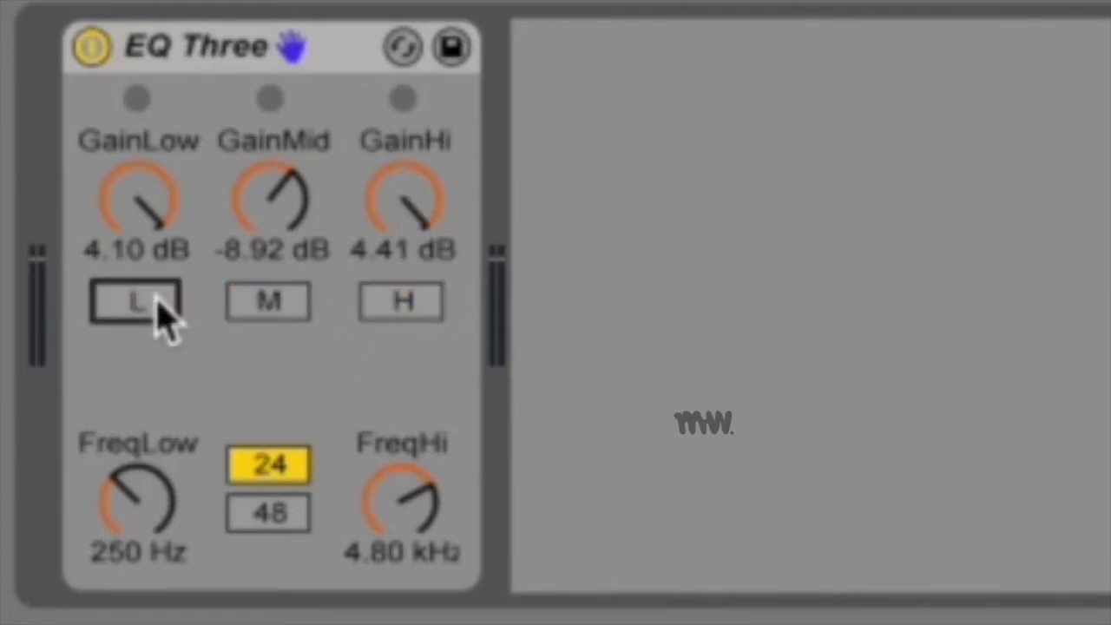
{"action": "left_click", "coordinate": [163, 313]}
{"action": "left_click", "coordinate": [288, 313]}
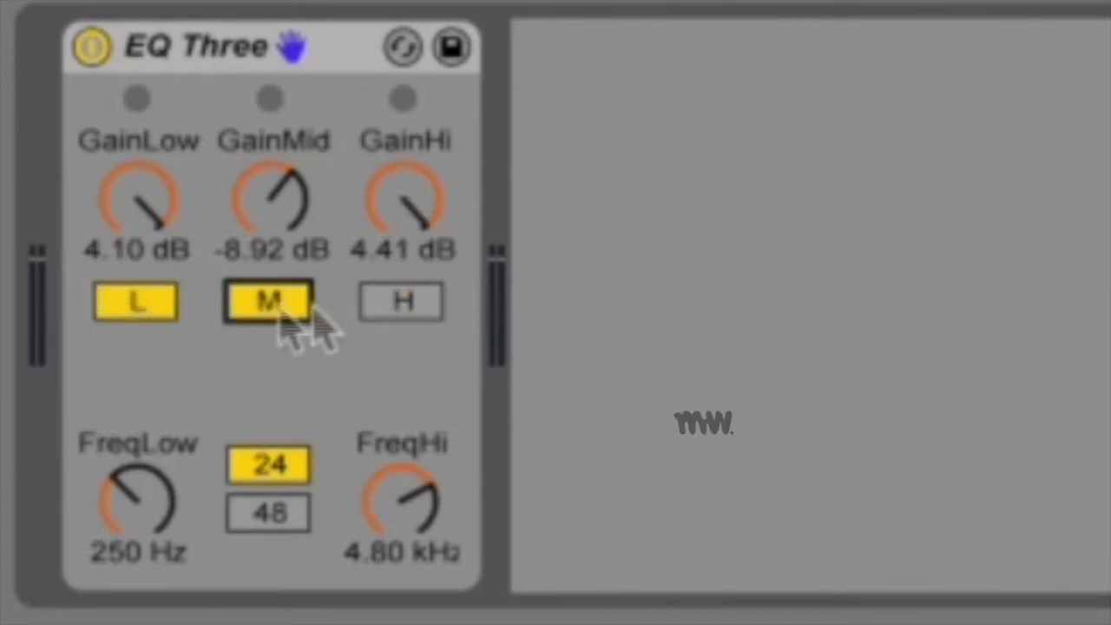
{"action": "left_click", "coordinate": [412, 321]}
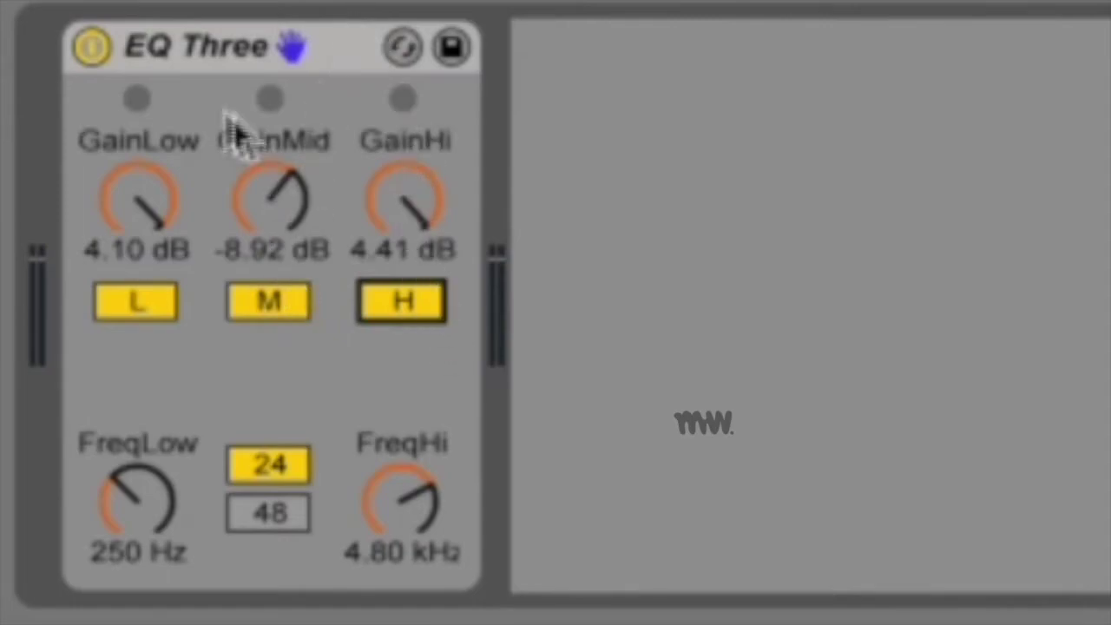
{"action": "left_click", "coordinate": [293, 304]}
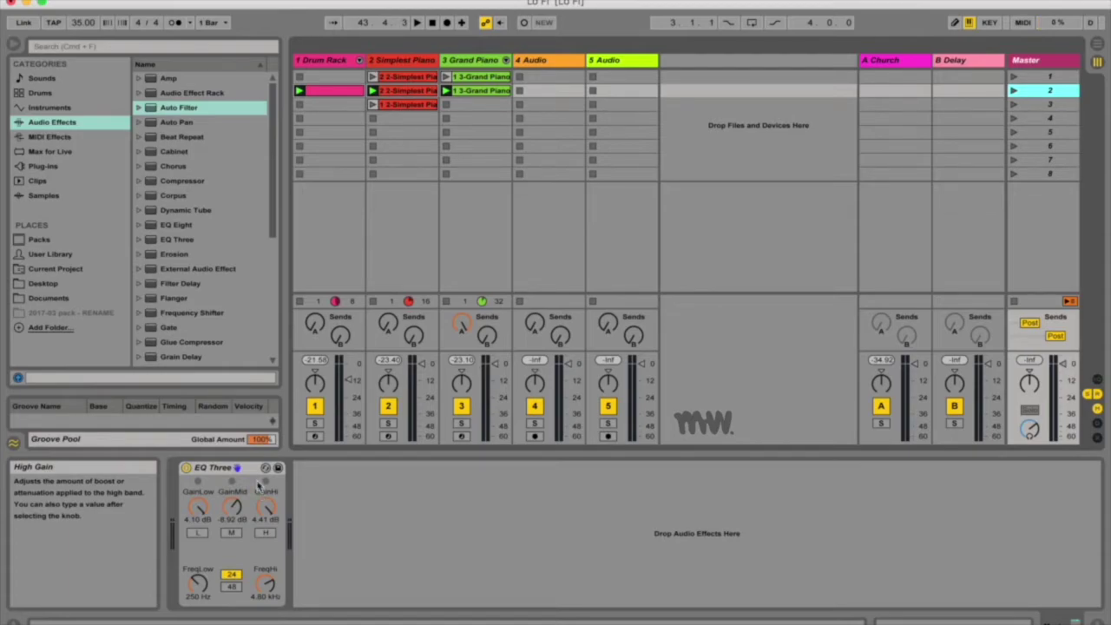
{"action": "left_click", "coordinate": [256, 470]}
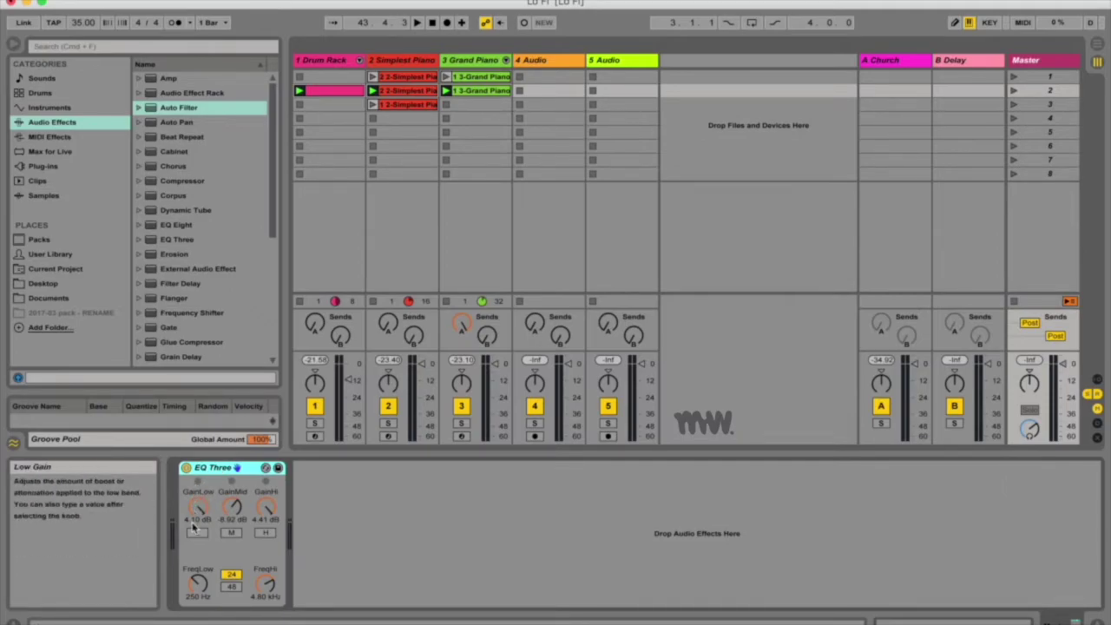
- Raise the low crossover to 465 Hz, with the high crossover at 1.59 kHz
{"action": "mouse_move", "coordinate": [198, 584]}
{"action": "left_mouse_down"}
{"action": "mouse_move", "coordinate": [198, 563]}
{"action": "mouse_move", "coordinate": [200, 588]}
{"action": "left_mouse_up"}
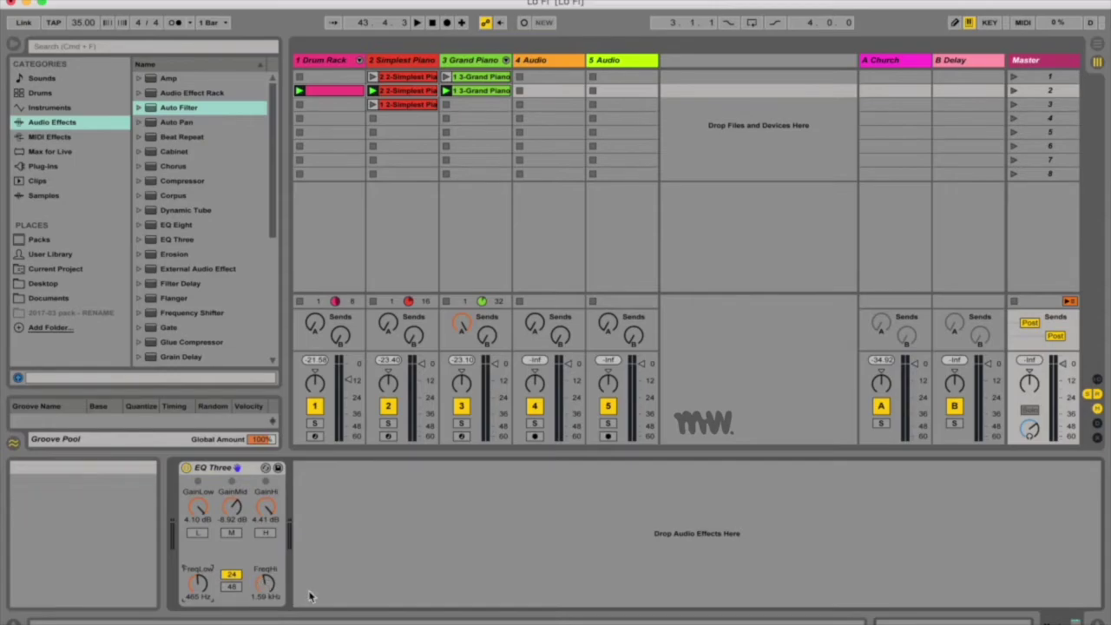
{"action": "left_click", "coordinate": [1026, 63]}
- Start playback and enter 0 dB as the EQ Three mid gain
{"action": "key", "text": "space"}
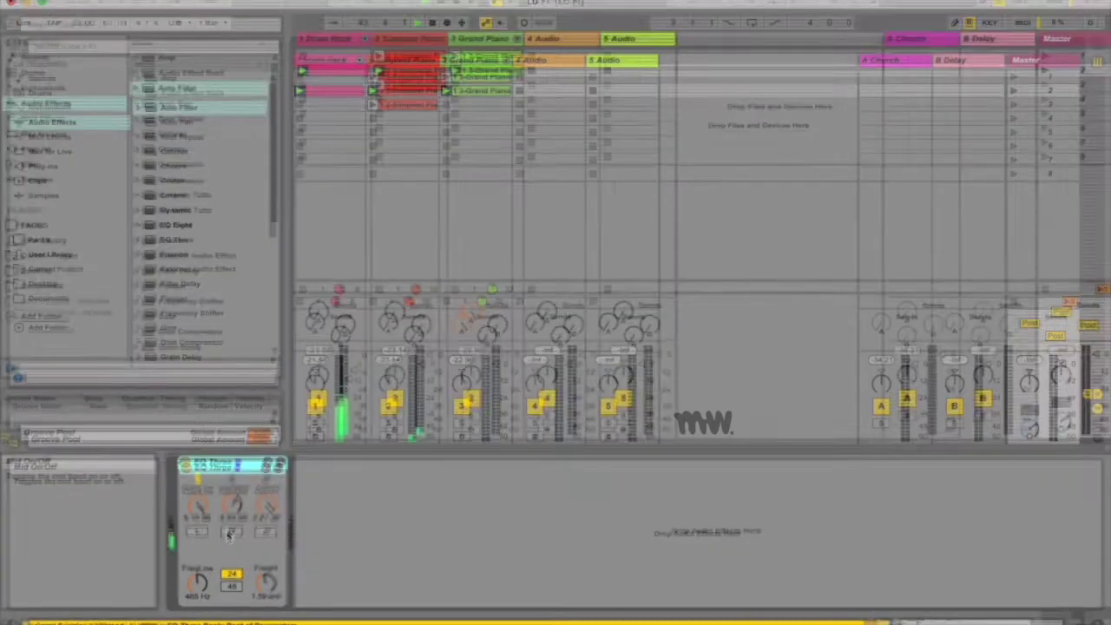
{"action": "left_click", "coordinate": [234, 519]}
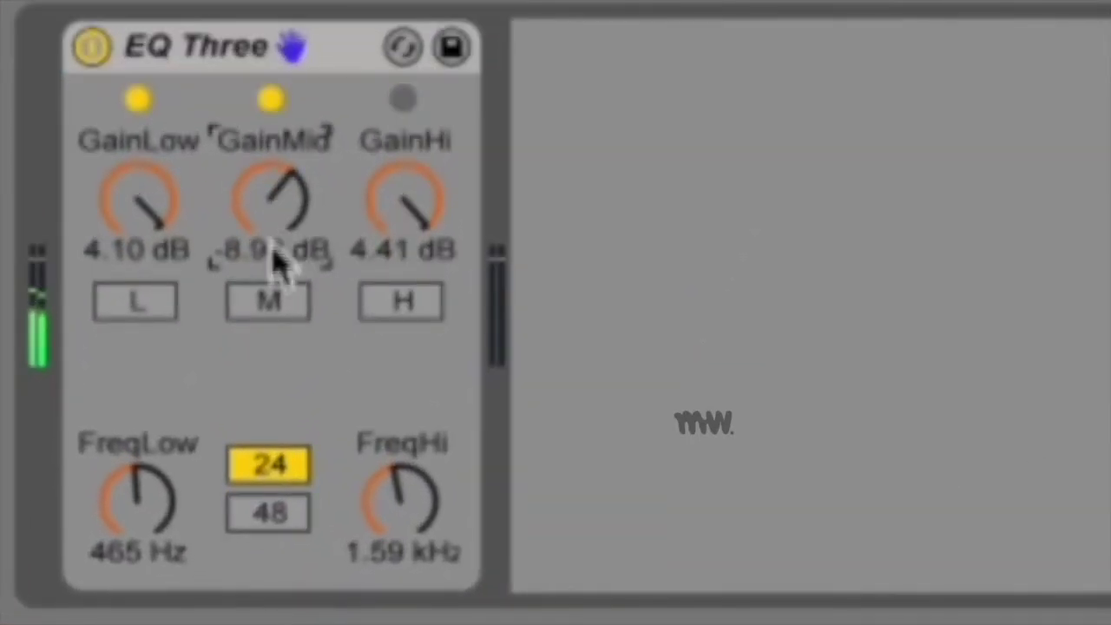
{"action": "left_click", "coordinate": [272, 259]}
{"action": "type", "text": "0"}
{"action": "key", "text": "Return"}
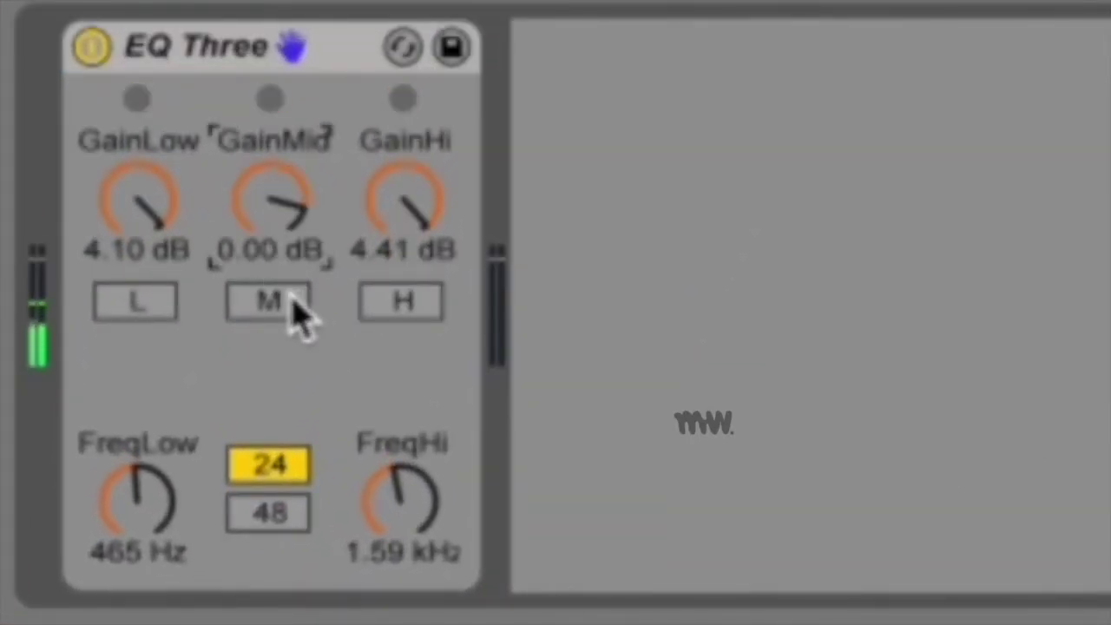
- Switch the mid band on boosted to 6.00 dB, and the high band on at 0.00 dB
{"action": "left_click", "coordinate": [300, 312]}
{"action": "left_click_drag", "start_coordinate": [298, 207], "coordinate": [298, 165]}
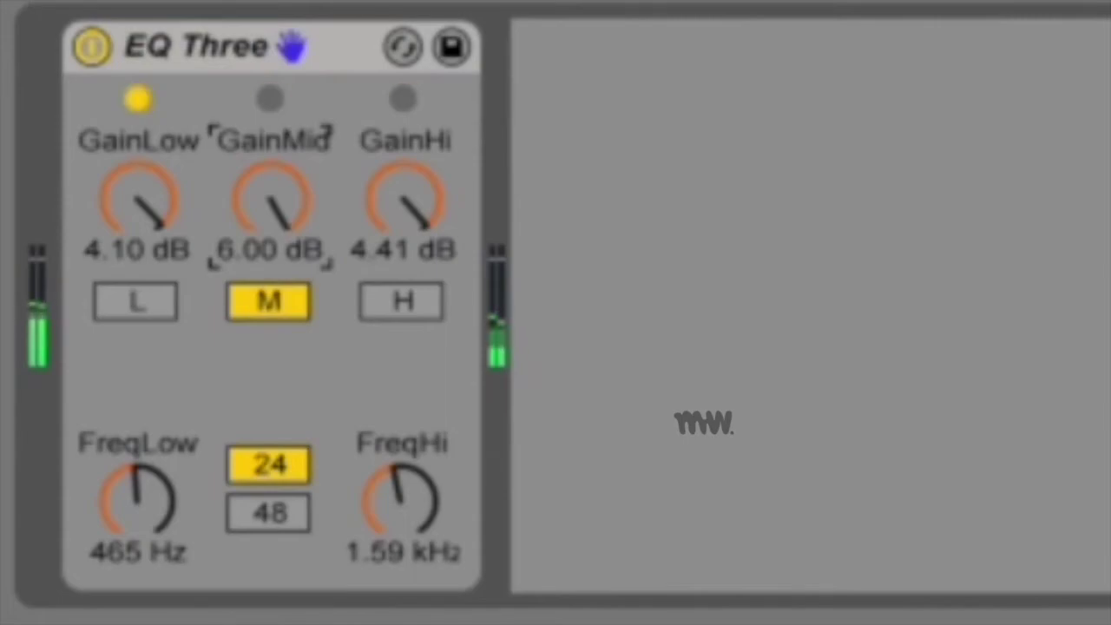
{"action": "left_click_drag", "start_coordinate": [272, 198], "coordinate": [293, 213]}
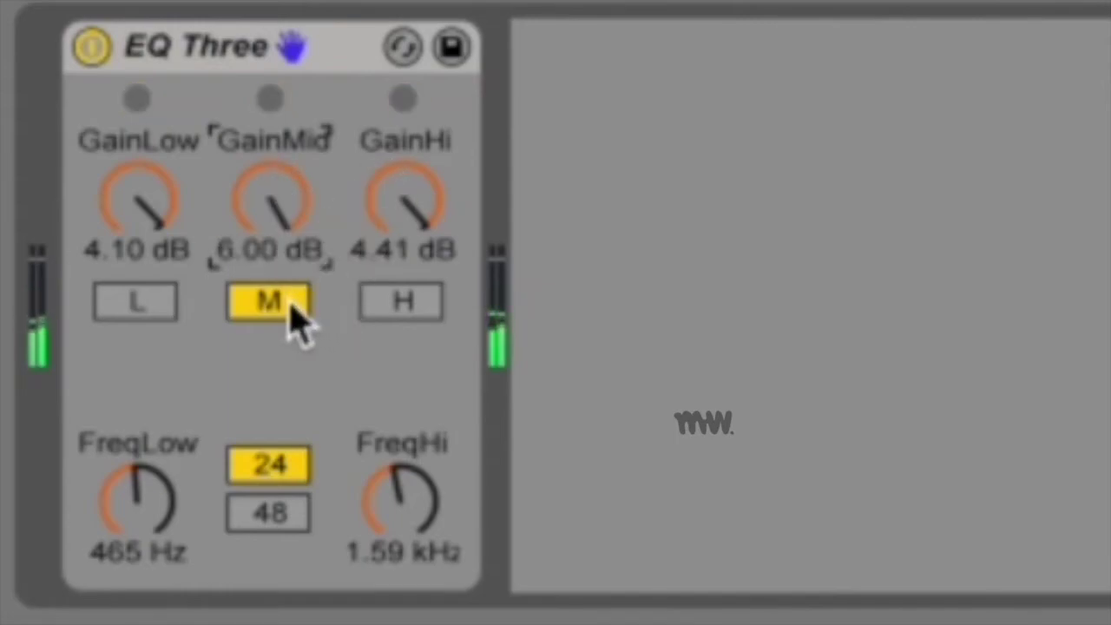
{"action": "left_click", "coordinate": [406, 261]}
{"action": "key", "text": "Delete"}
{"action": "left_click", "coordinate": [405, 299]}
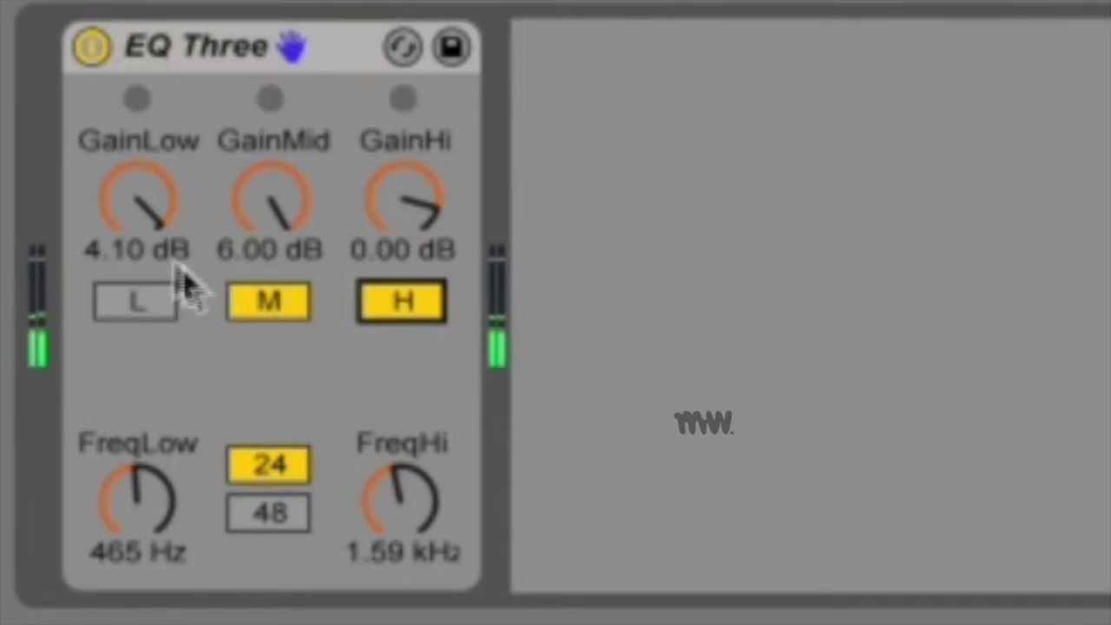
- Enter 0 dB for the low gain, enable the low band, and switch mid and high off
{"action": "left_click", "coordinate": [134, 250]}
{"action": "type", "text": "0"}
{"action": "left_click", "coordinate": [135, 306]}
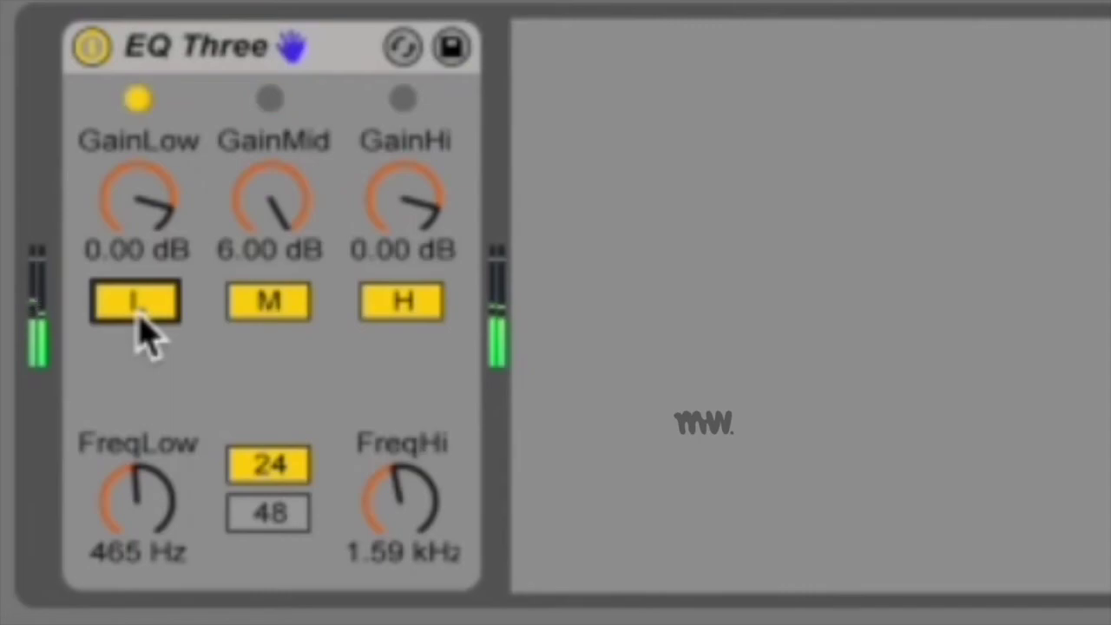
{"action": "left_click", "coordinate": [266, 313]}
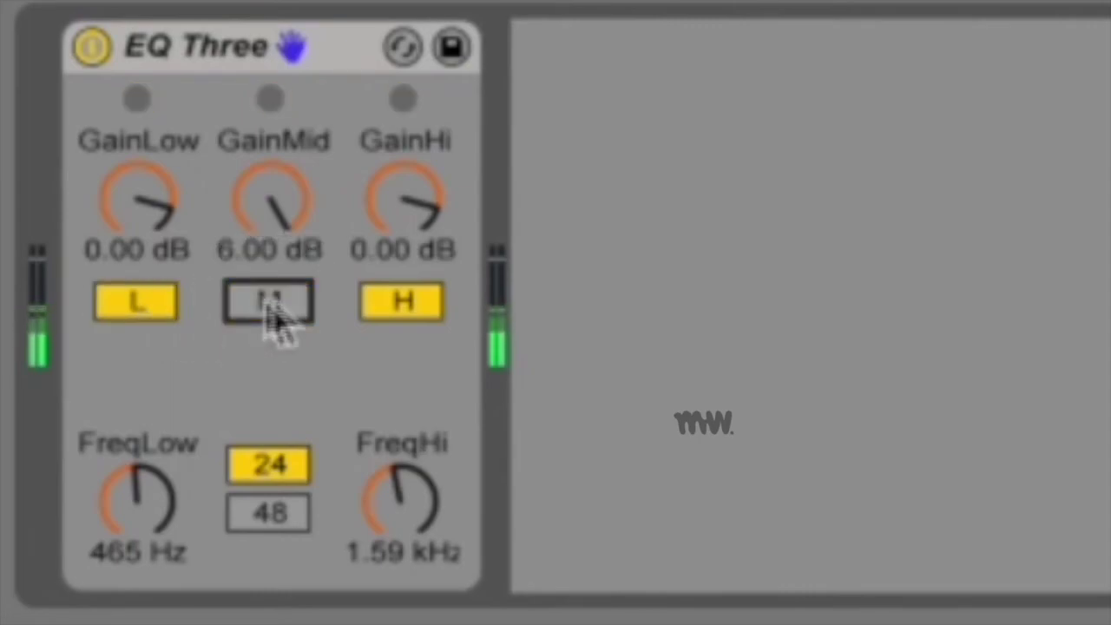
{"action": "left_click", "coordinate": [401, 303]}
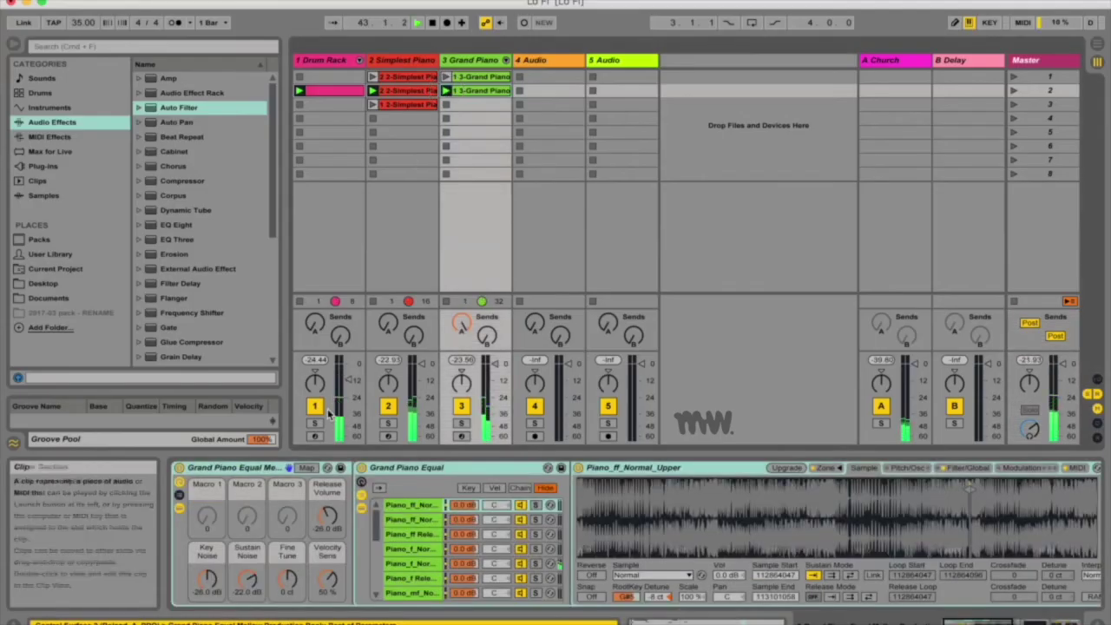
- On the Master EQ Three, re-enable the mid and high bands and lower the mid gain
{"action": "left_click", "coordinate": [1028, 66]}
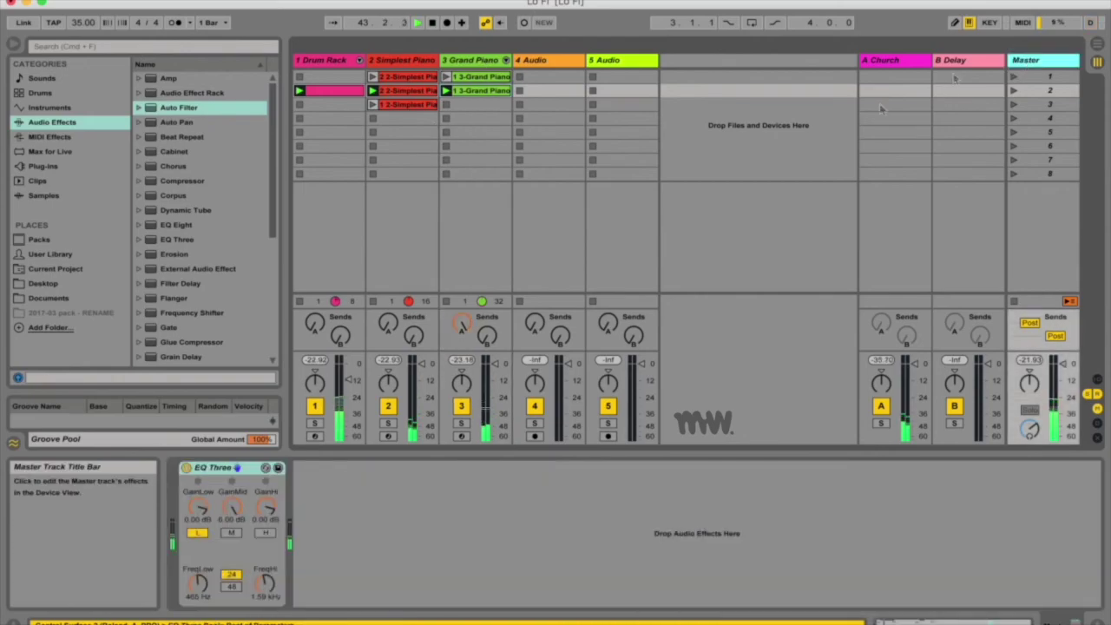
{"action": "left_click", "coordinate": [230, 532]}
{"action": "left_click", "coordinate": [265, 532]}
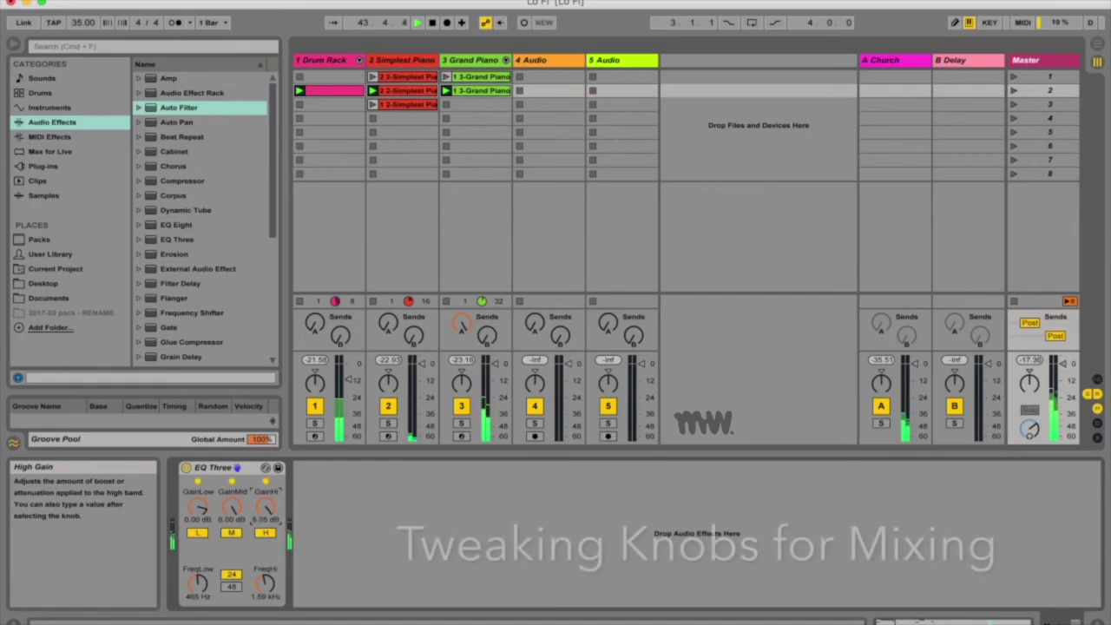
{"action": "mouse_move", "coordinate": [232, 509]}
{"action": "left_mouse_down"}
{"action": "mouse_move", "coordinate": [232, 531]}
{"action": "mouse_move", "coordinate": [231, 499]}
{"action": "mouse_move", "coordinate": [232, 521]}
{"action": "left_mouse_up"}
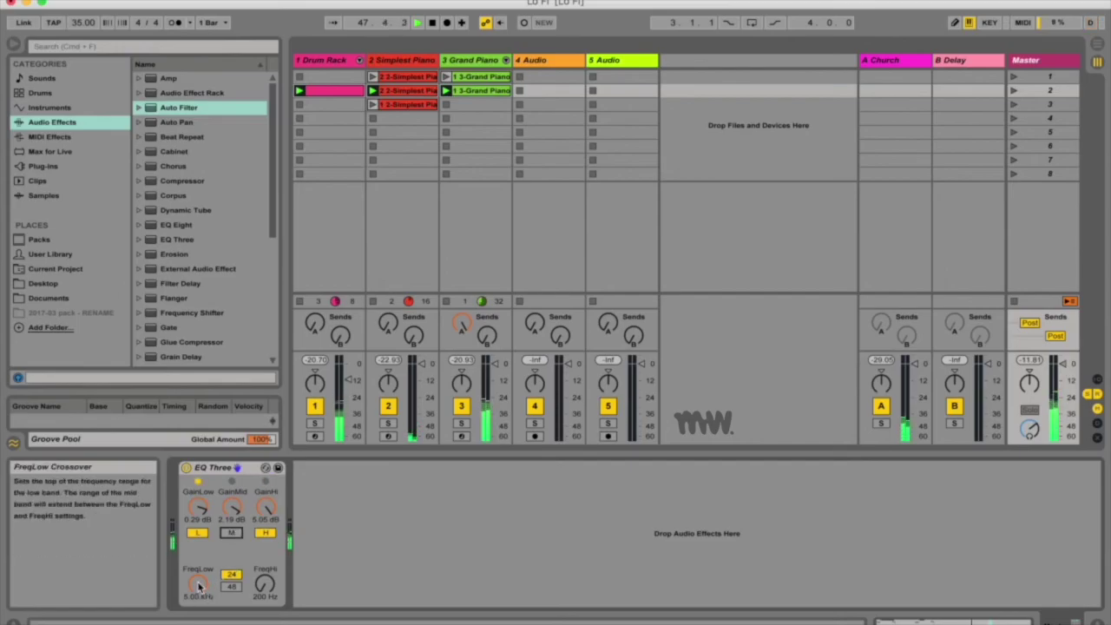
- Drop the low crossover to 50.0 Hz, briefly viewing the Grand Piano devices before returning
{"action": "left_click_drag", "start_coordinate": [199, 588], "coordinate": [199, 620]}
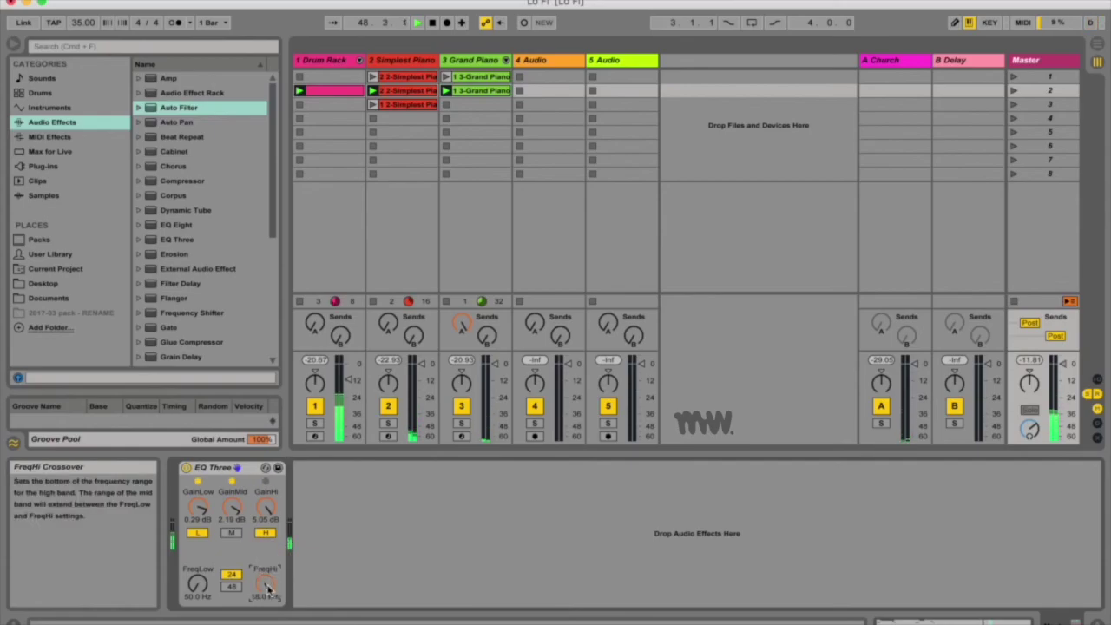
{"action": "left_click", "coordinate": [448, 97]}
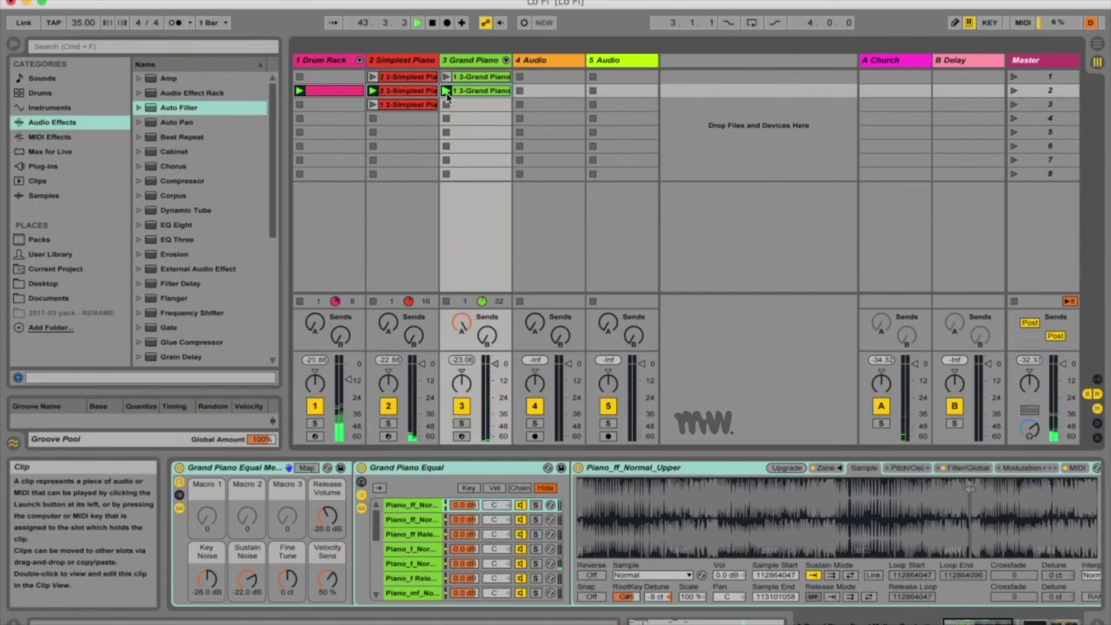
{"action": "left_click", "coordinate": [486, 187]}
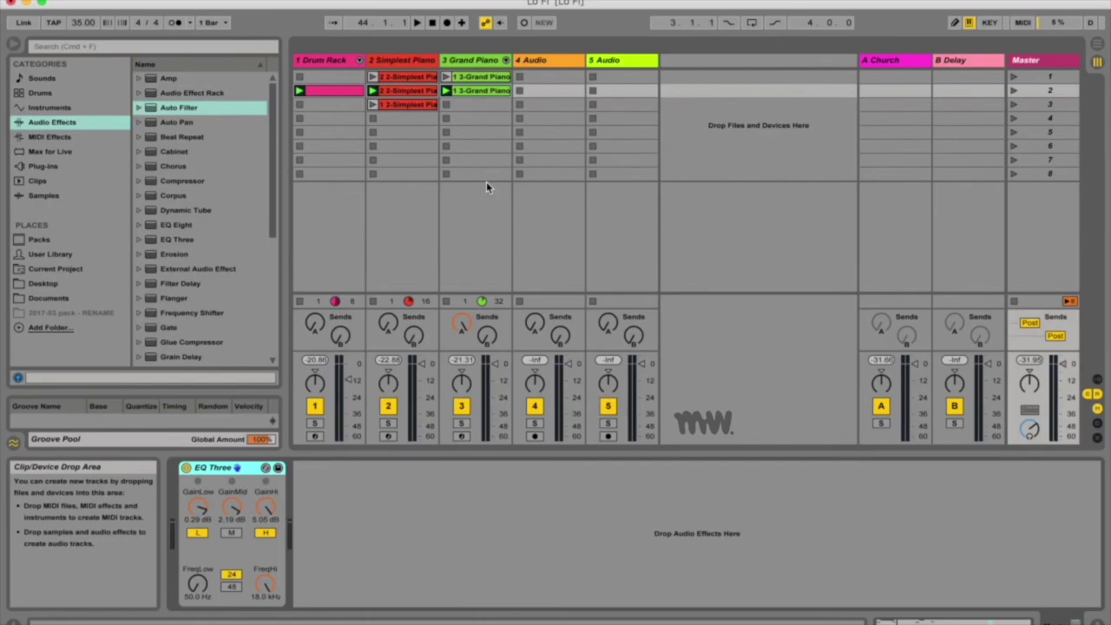